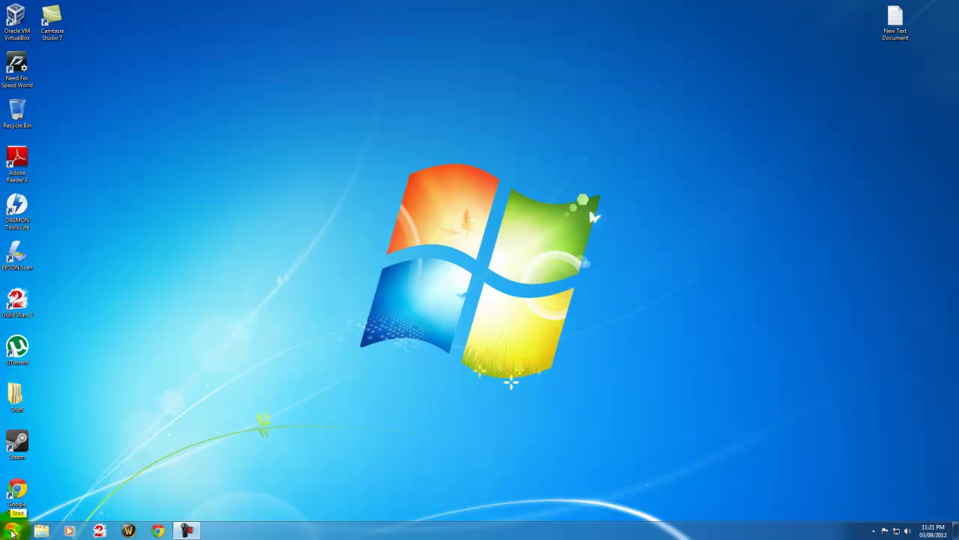
- Launch Chrome and load curse.com
{"action": "left_click", "coordinate": [157, 531]}
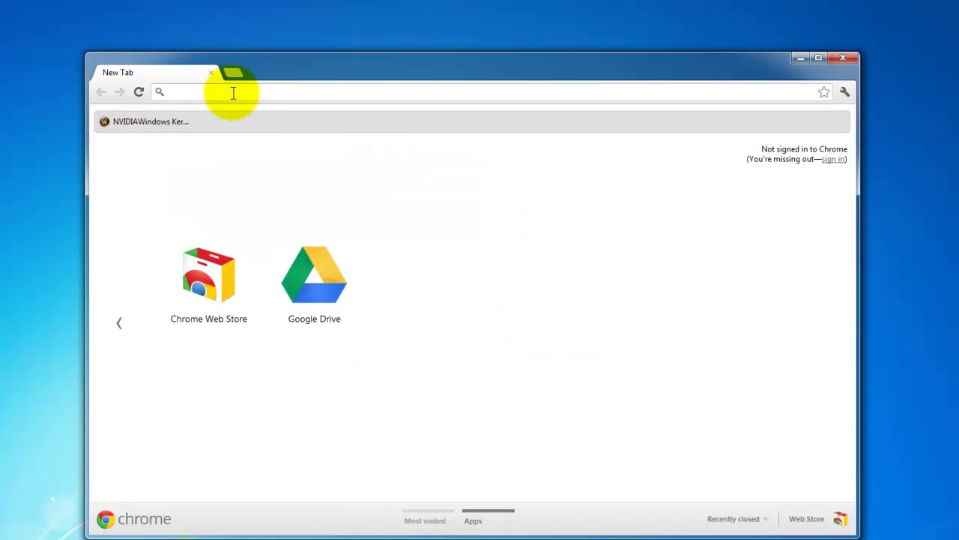
{"action": "type", "text": "curse.co"}
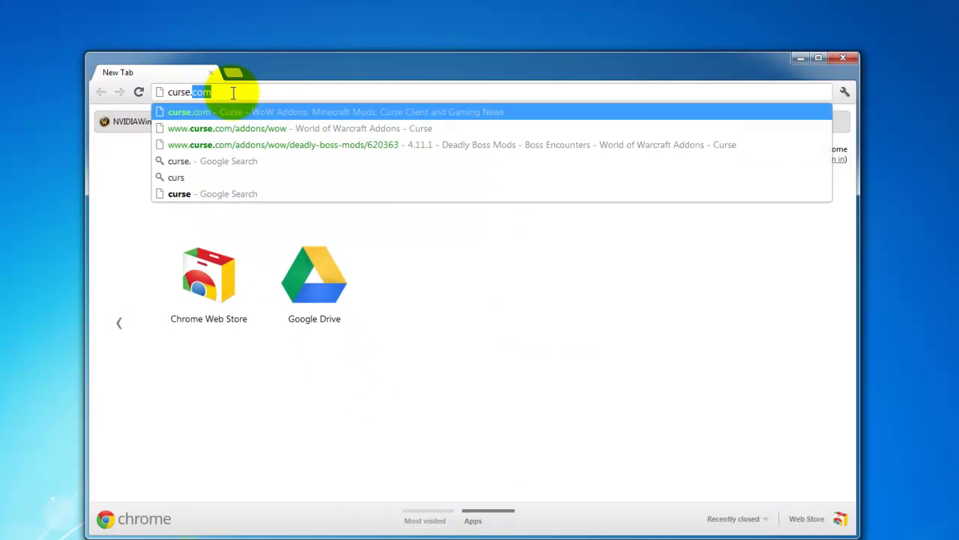
{"action": "type", "text": "m"}
{"action": "key", "text": "Return"}
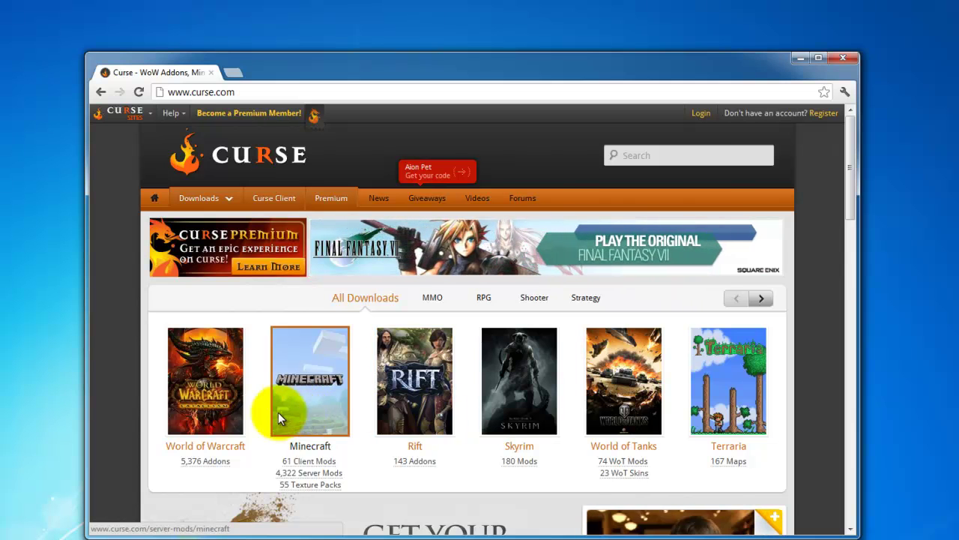
- Open Curse's World of Warcraft addons list in a maximized Chrome window and scroll through it
{"action": "left_click", "coordinate": [200, 448]}
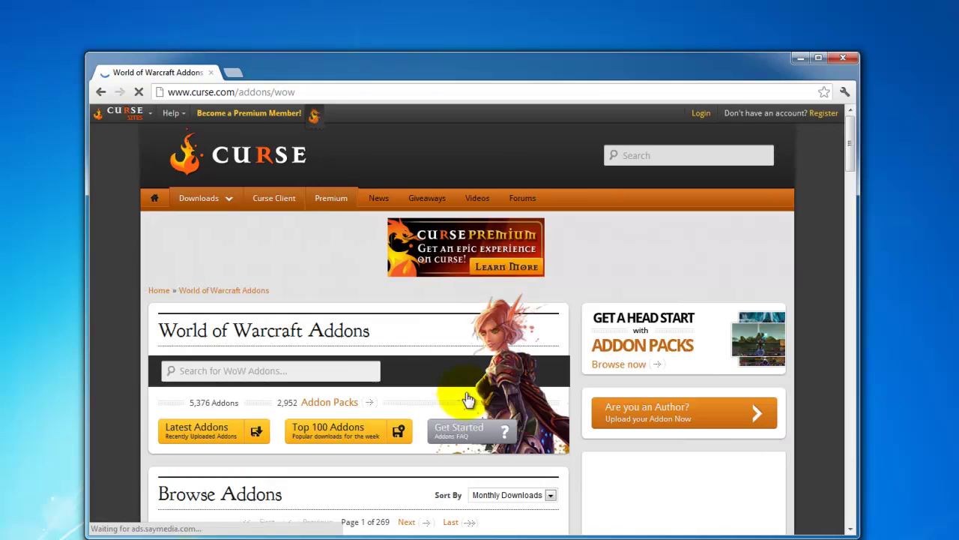
{"action": "scroll", "coordinate": [507, 399], "scroll_direction": "down", "scroll_amount": 3}
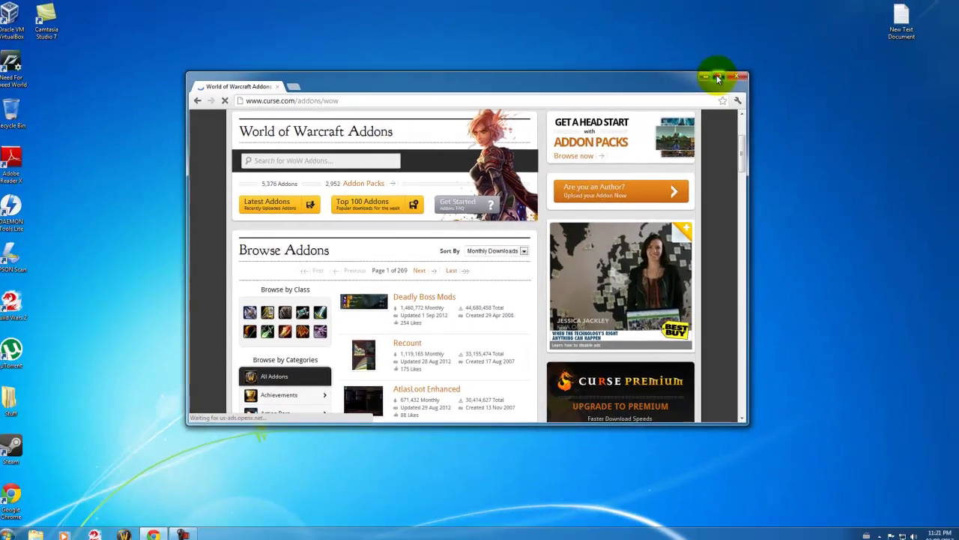
{"action": "left_click", "coordinate": [818, 58]}
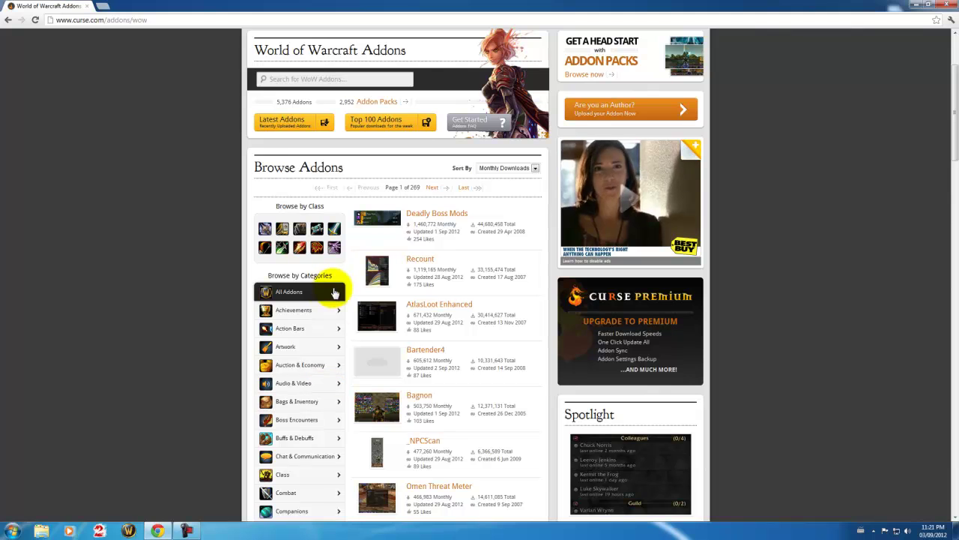
{"action": "scroll", "coordinate": [329, 291], "scroll_direction": "down", "scroll_amount": 1}
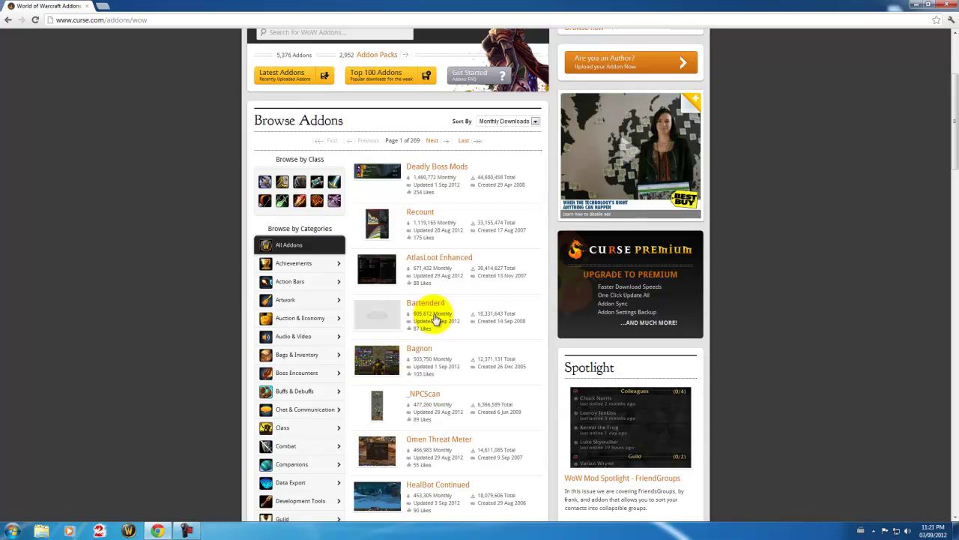
{"action": "scroll", "coordinate": [431, 311], "scroll_direction": "down", "scroll_amount": 1}
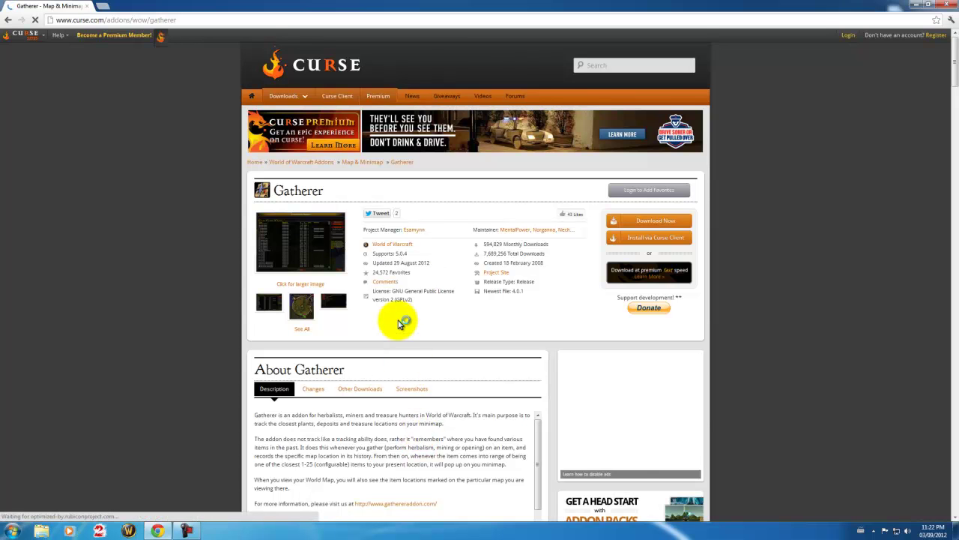
- Scroll the Gatherer addon page and start the Gatherer-4.0.1.zip download
{"action": "scroll", "coordinate": [400, 324], "scroll_direction": "down", "scroll_amount": 1}
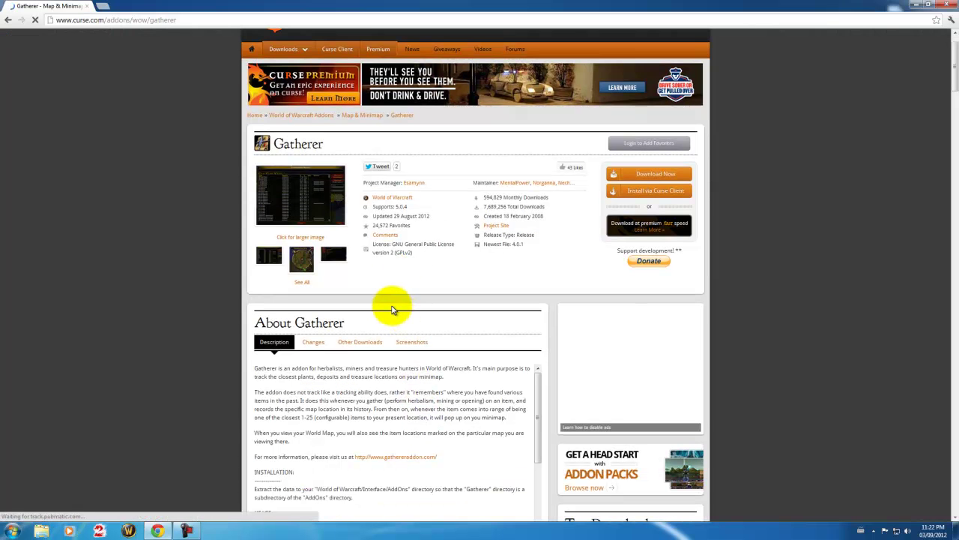
{"action": "scroll", "coordinate": [396, 300], "scroll_direction": "down", "scroll_amount": 1}
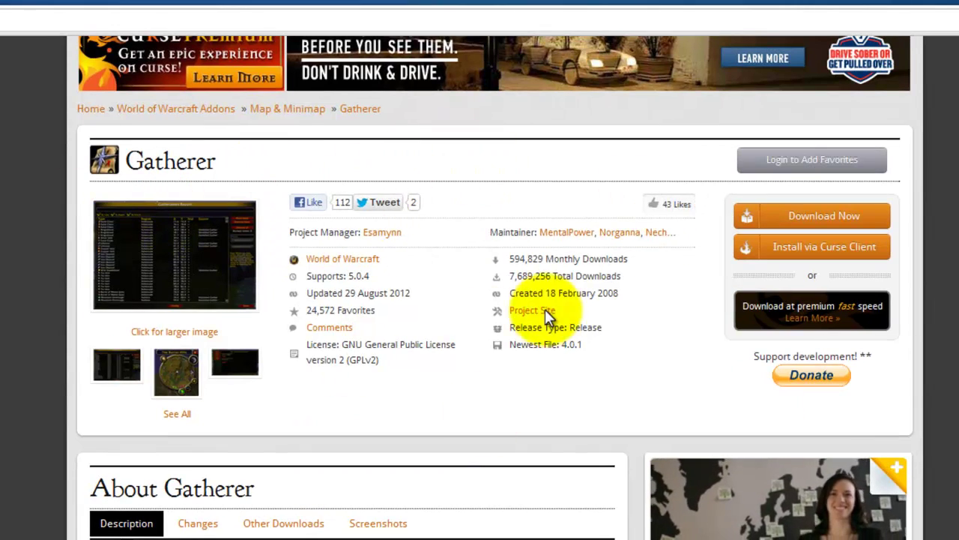
{"action": "scroll", "coordinate": [439, 389], "scroll_direction": "down", "scroll_amount": 9}
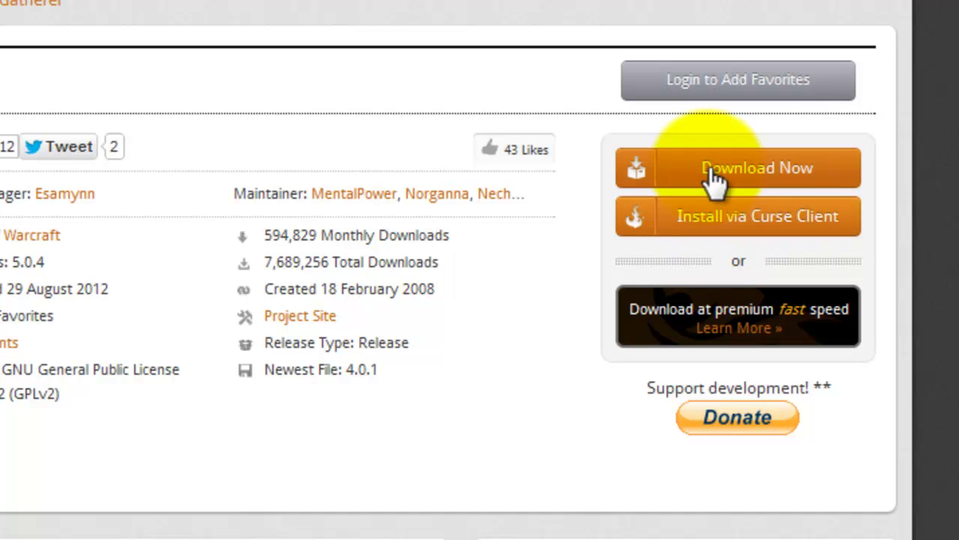
{"action": "left_click", "coordinate": [717, 178]}
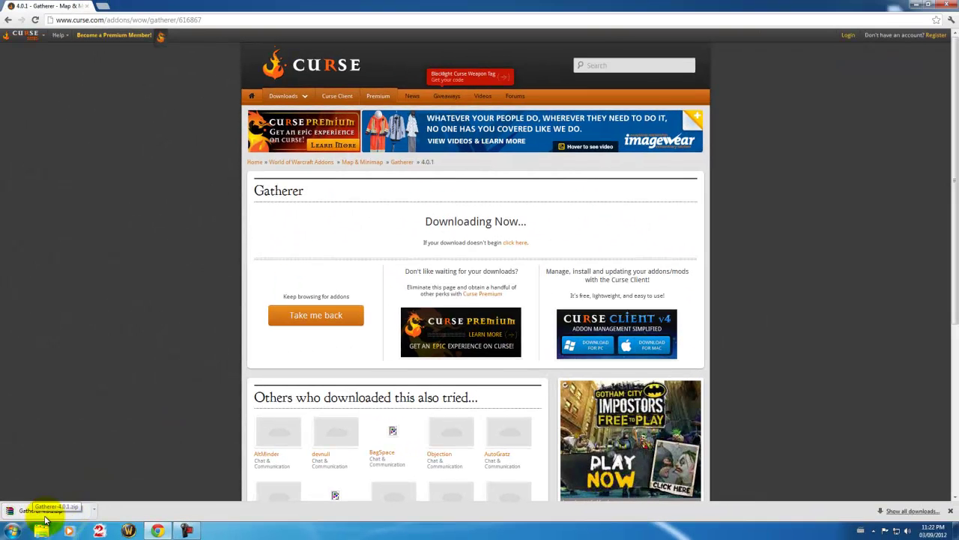
- Open Gatherer-4.0.1.zip from the download shelf in WinRAR, then close Chrome and WinRAR
{"action": "left_click", "coordinate": [44, 516]}
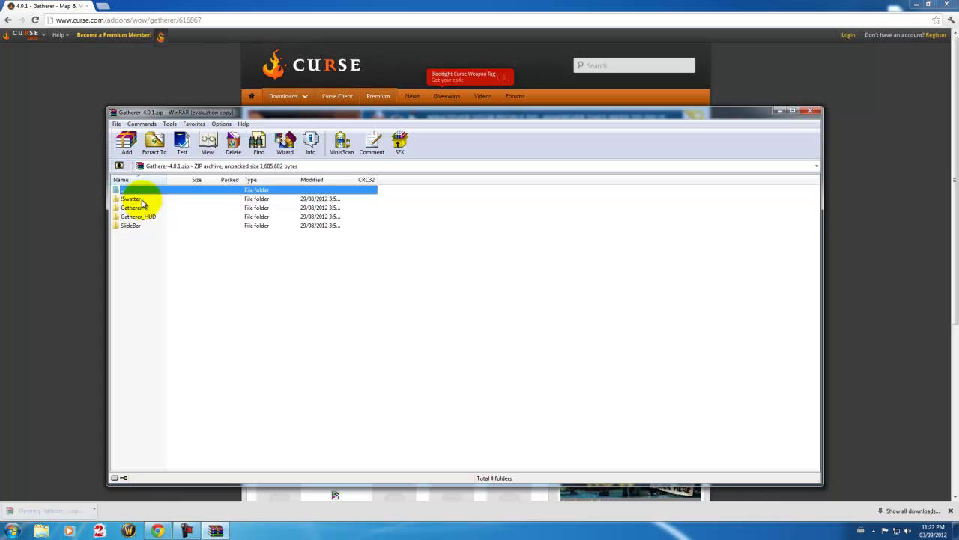
{"action": "left_click", "coordinate": [948, 6]}
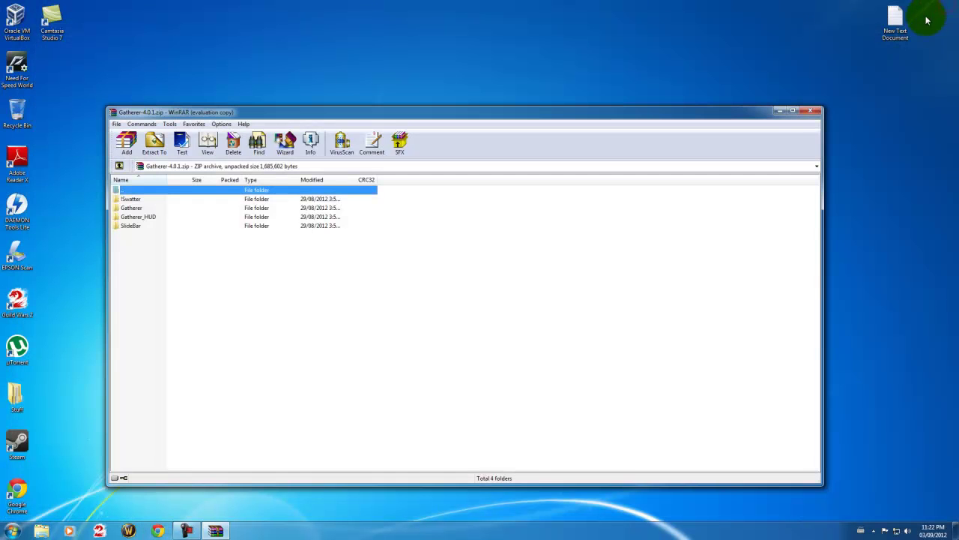
{"action": "left_click", "coordinate": [807, 114]}
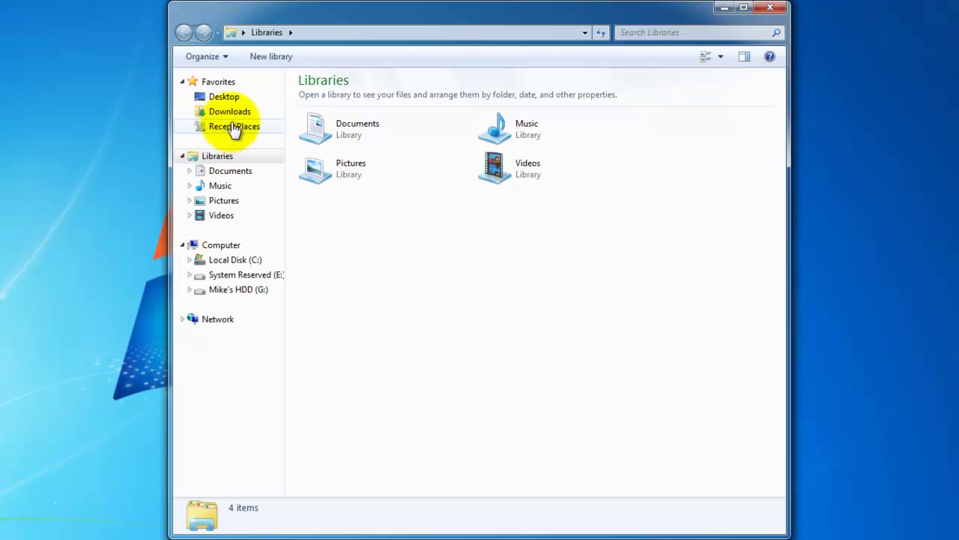
- In Downloads, use Extract Here on the Gatherer-4.0.1 archive
{"action": "left_click", "coordinate": [217, 113]}
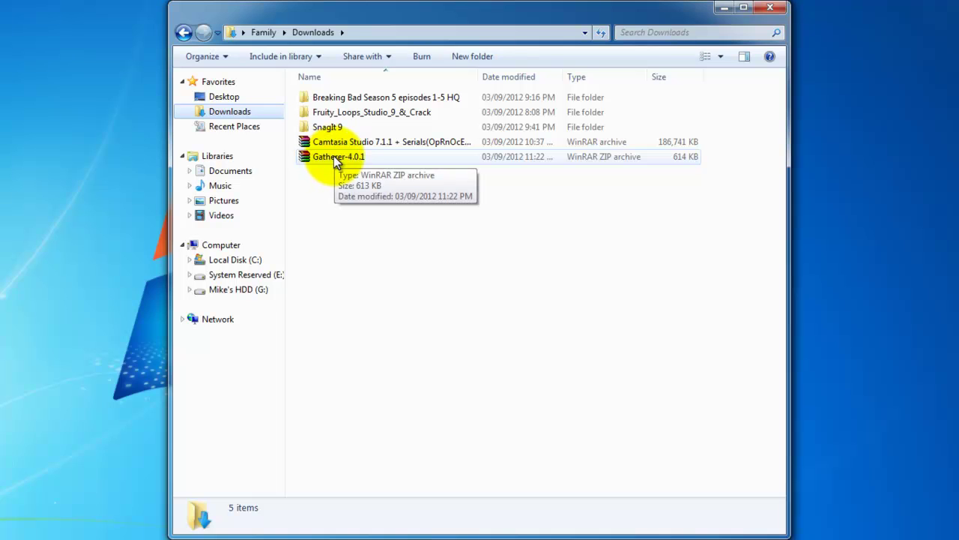
{"action": "left_click", "coordinate": [329, 155]}
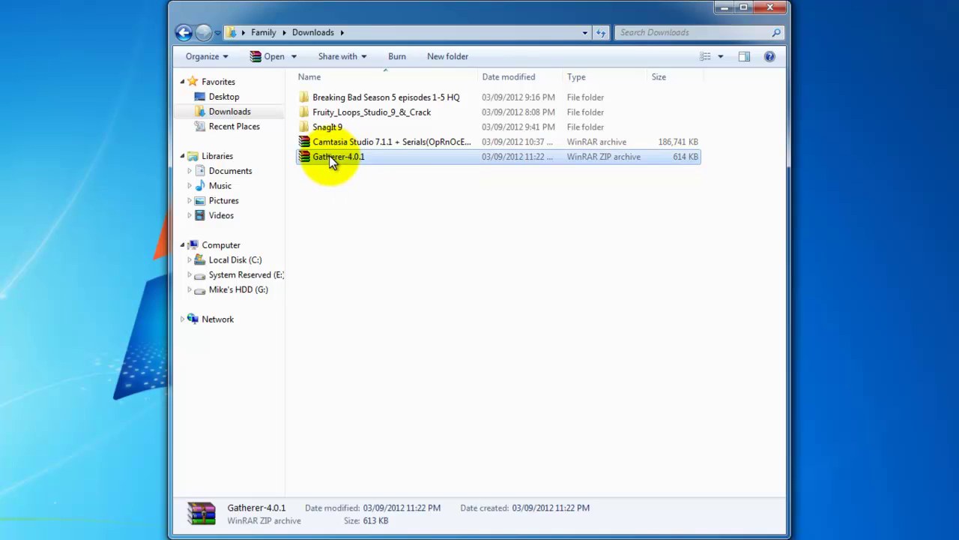
{"action": "right_click", "coordinate": [329, 155]}
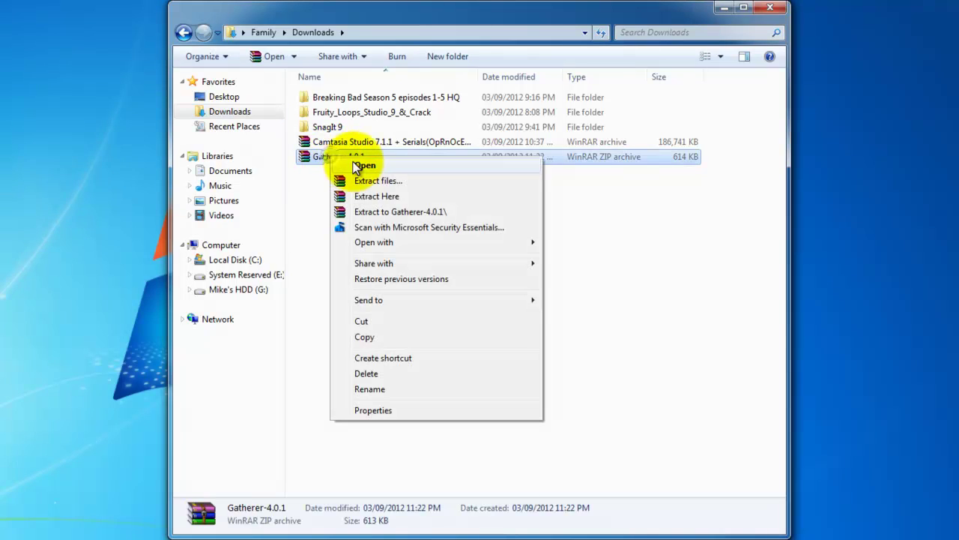
{"action": "left_click", "coordinate": [370, 197]}
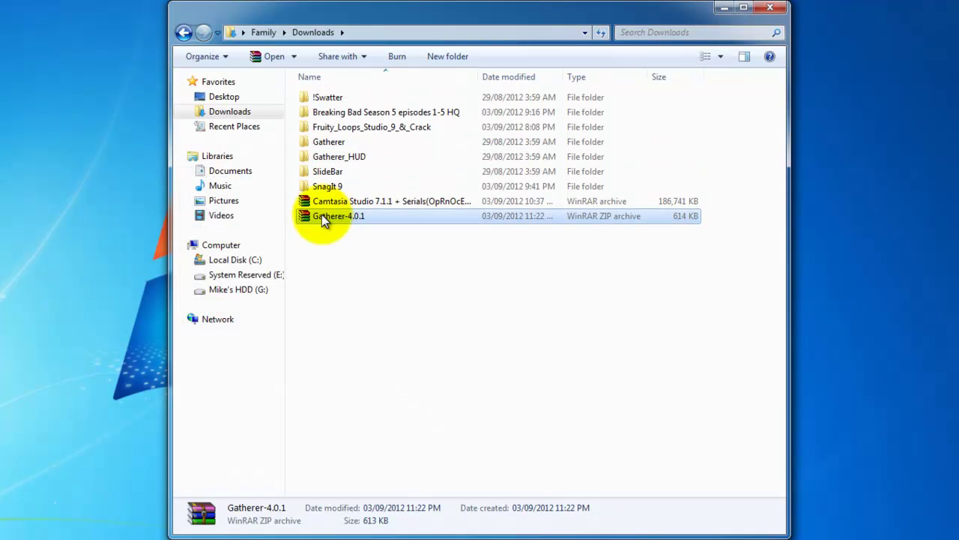
- Select the !Swatter, Gatherer, Gatherer_HUD and SlideBar folders in Downloads and cut them
{"action": "left_click", "coordinate": [330, 156]}
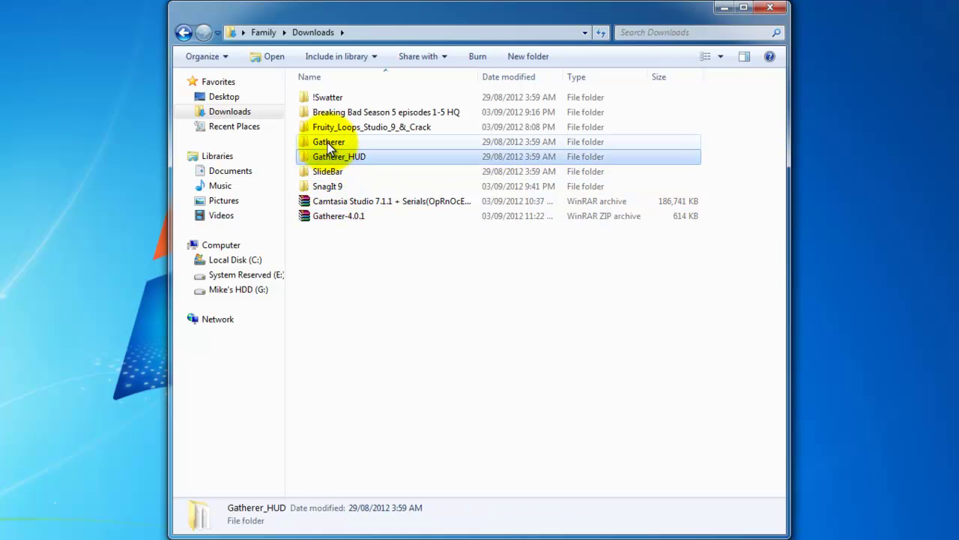
{"action": "left_click", "coordinate": [327, 142]}
{"action": "left_click", "coordinate": [325, 99]}
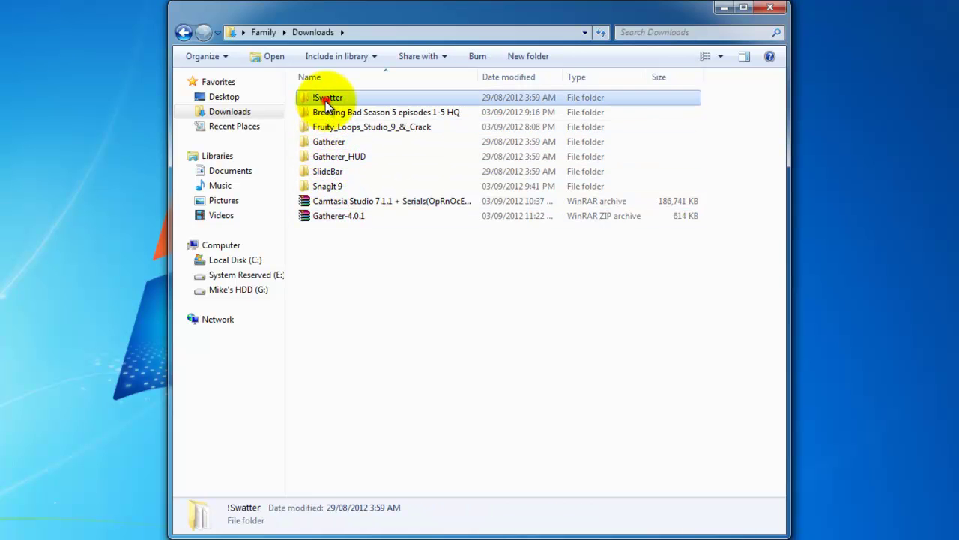
{"action": "left_click", "coordinate": [326, 172]}
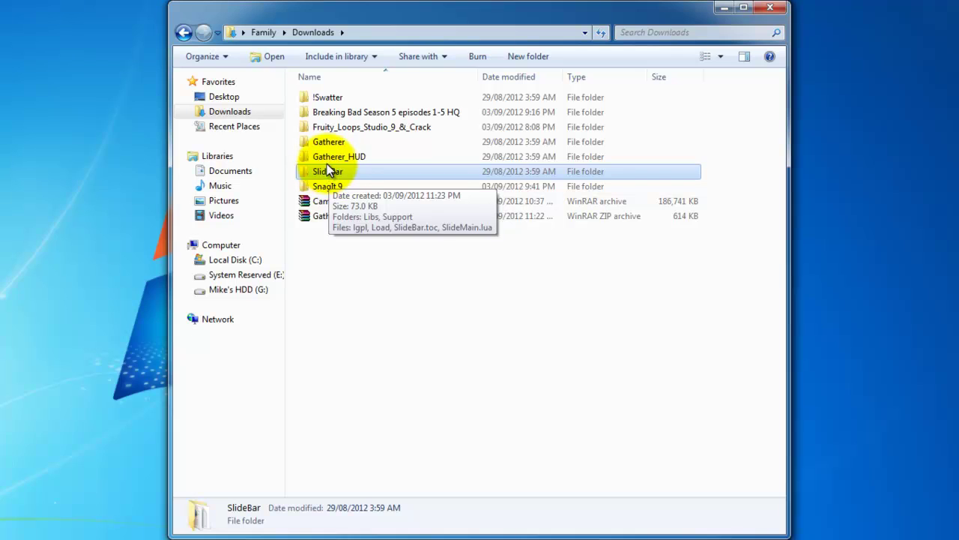
{"action": "left_click", "coordinate": [328, 157], "text": "ctrl"}
{"action": "left_click", "coordinate": [327, 144], "text": "ctrl"}
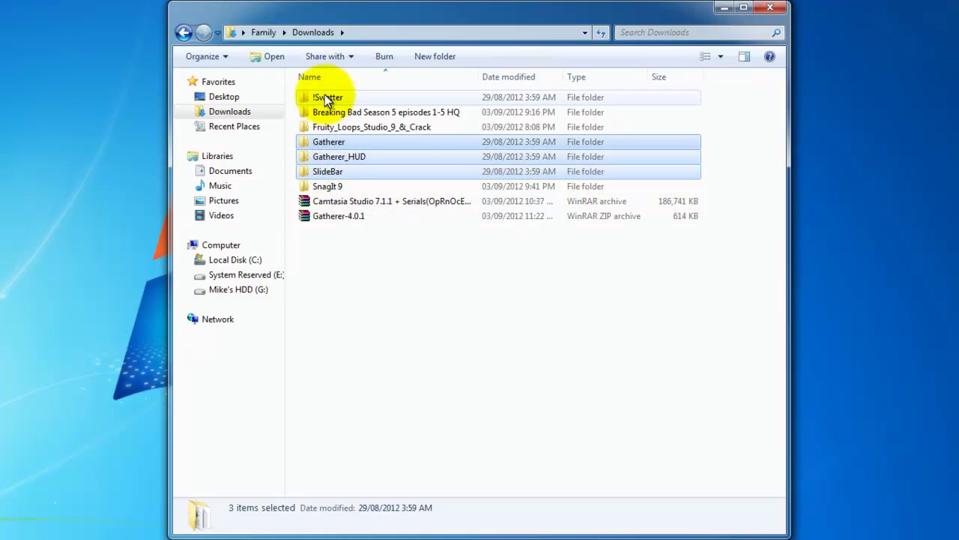
{"action": "left_click", "coordinate": [324, 96], "text": "ctrl"}
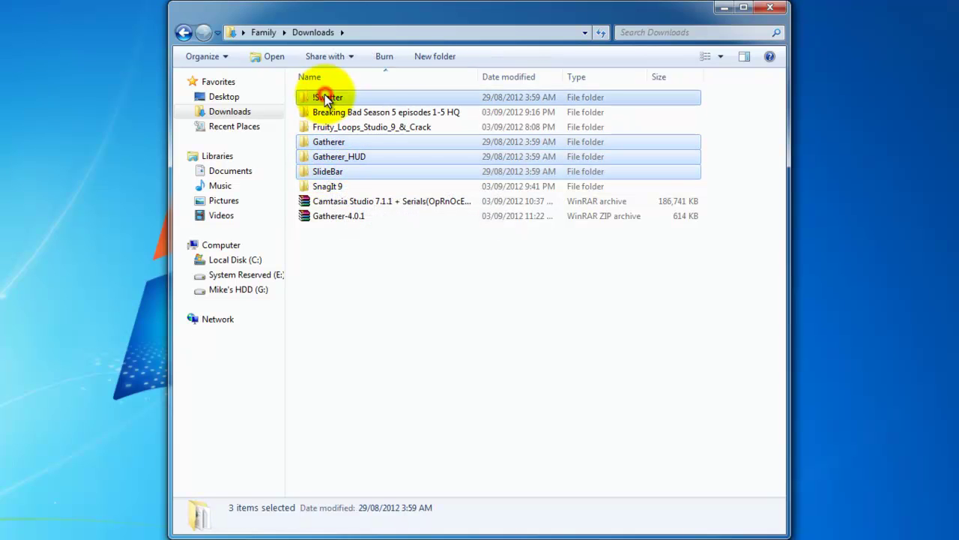
{"action": "right_click", "coordinate": [330, 166]}
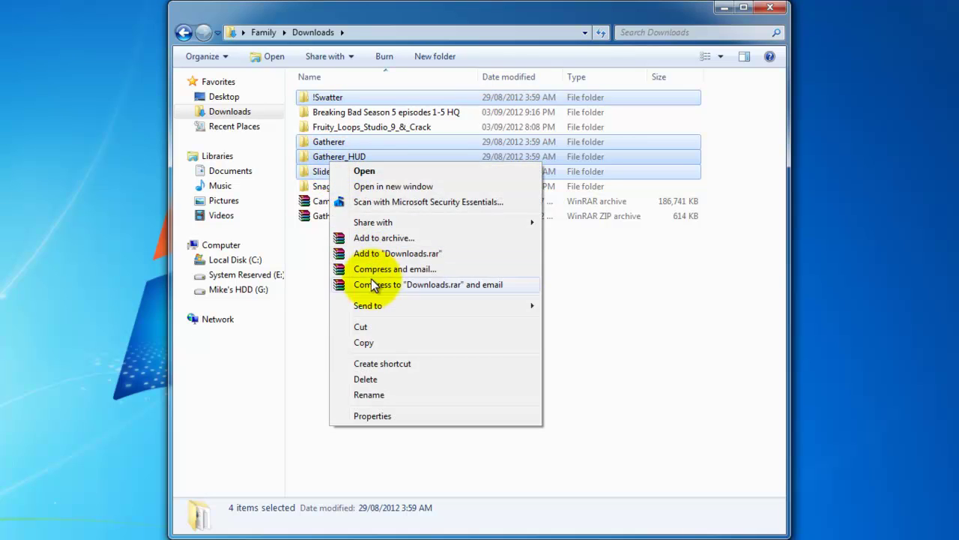
{"action": "left_click", "coordinate": [363, 328]}
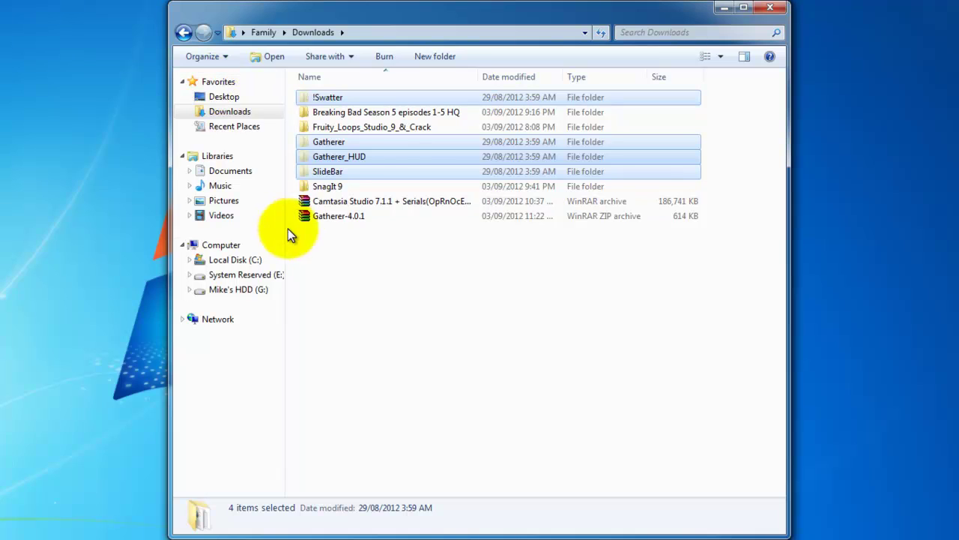
- Go from Local Disk (C:) through Program Files (x86), World of Warcraft and Interface into AddOns
{"action": "left_click", "coordinate": [238, 263]}
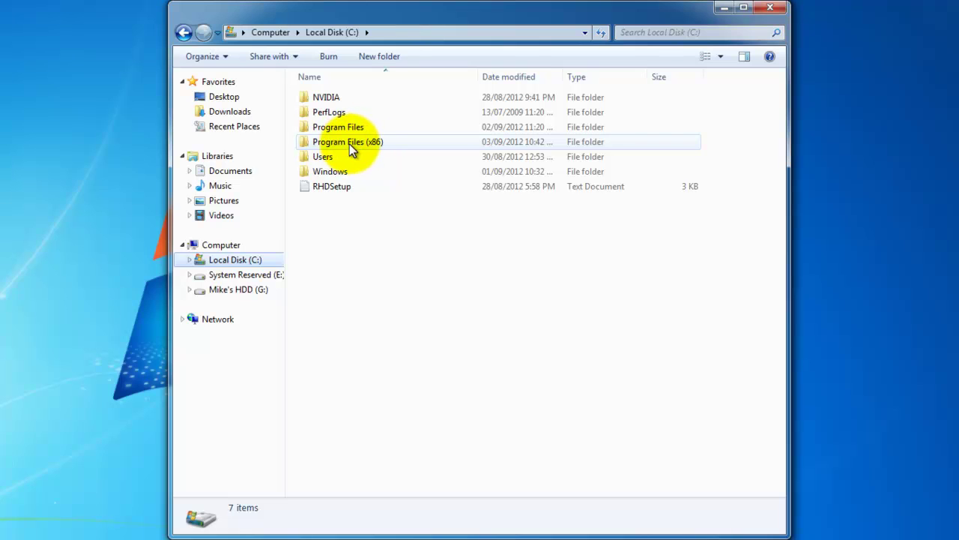
{"action": "mouse_move", "coordinate": [356, 146]}
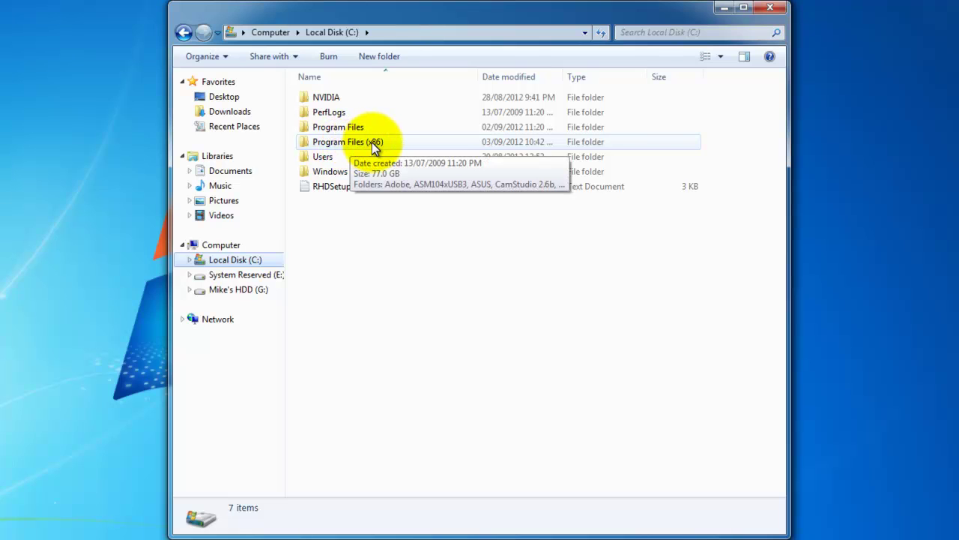
{"action": "double_click", "coordinate": [361, 142]}
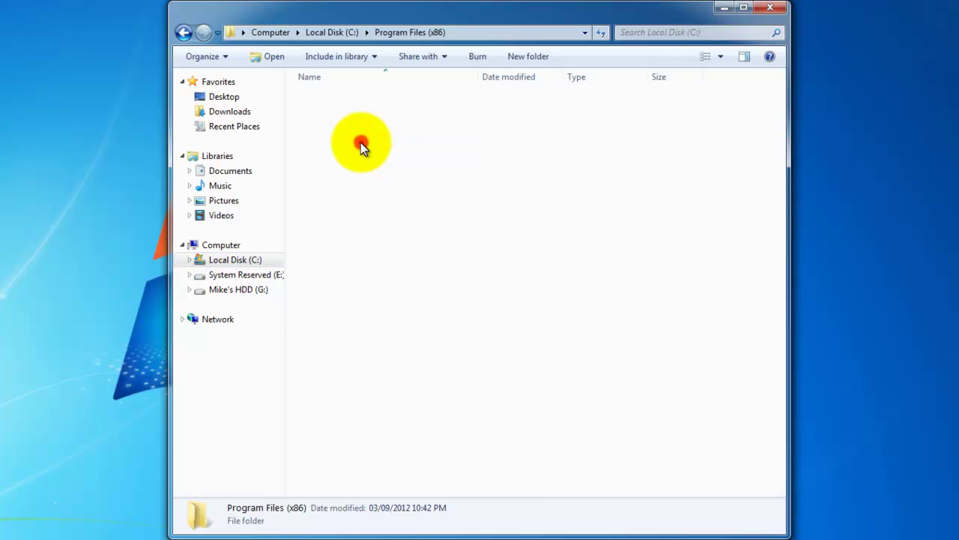
{"action": "scroll", "coordinate": [363, 429], "scroll_direction": "down", "scroll_amount": 2}
{"action": "scroll", "coordinate": [363, 422], "scroll_direction": "down", "scroll_amount": 1}
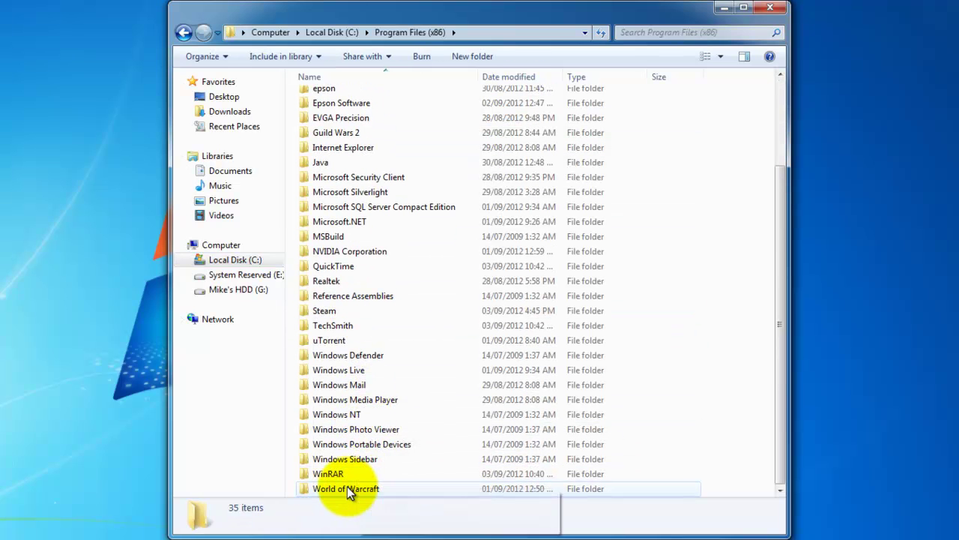
{"action": "double_click", "coordinate": [331, 488]}
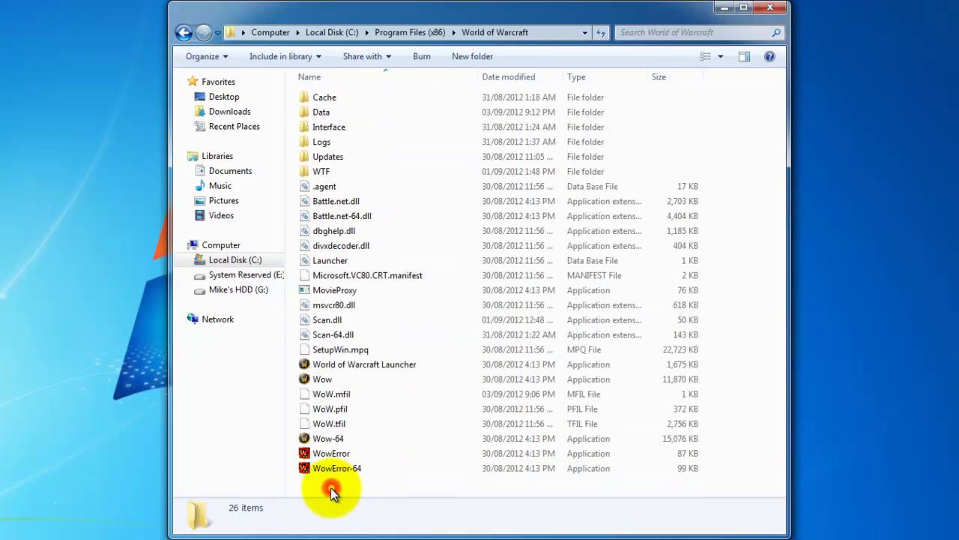
{"action": "double_click", "coordinate": [329, 129]}
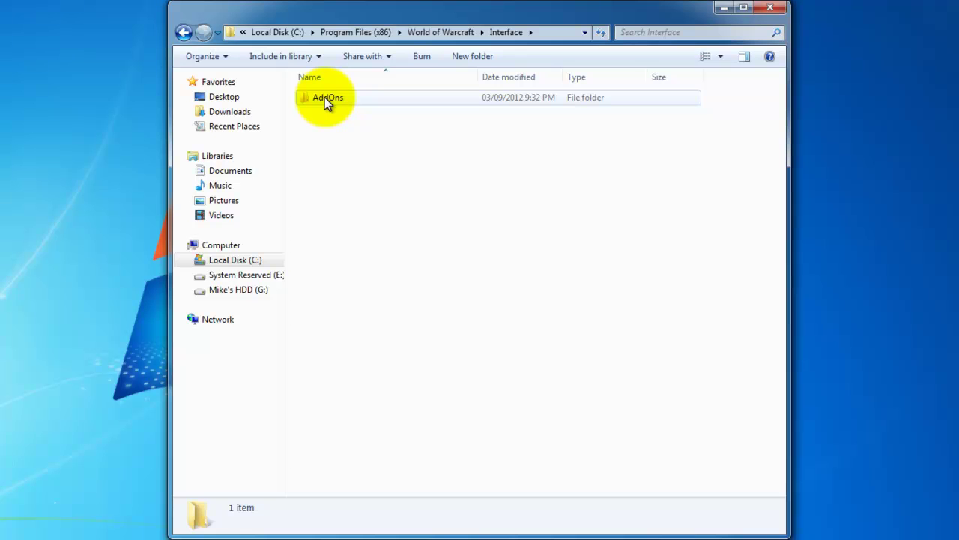
{"action": "double_click", "coordinate": [327, 97]}
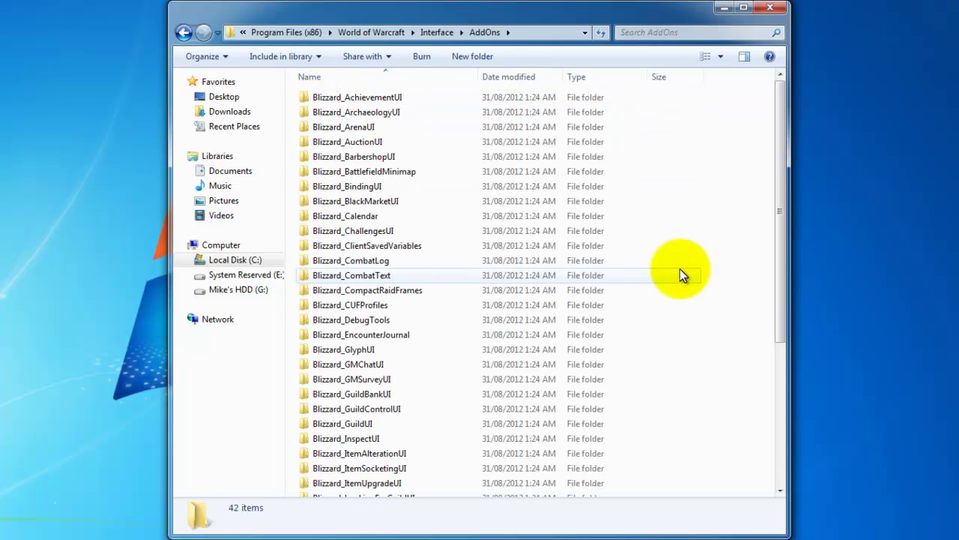
- Paste the cut addon folders into the AddOns folder
{"action": "right_click", "coordinate": [654, 273]}
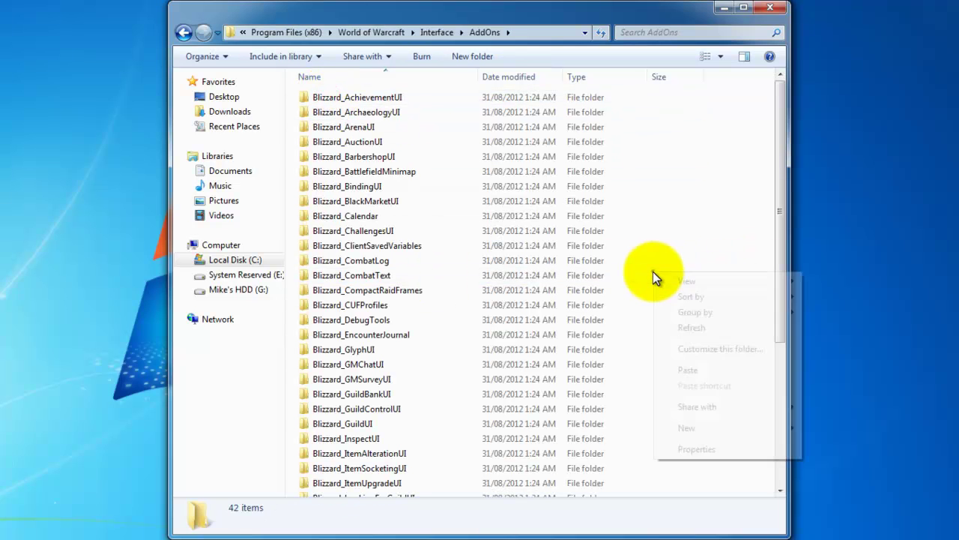
{"action": "left_click", "coordinate": [691, 371]}
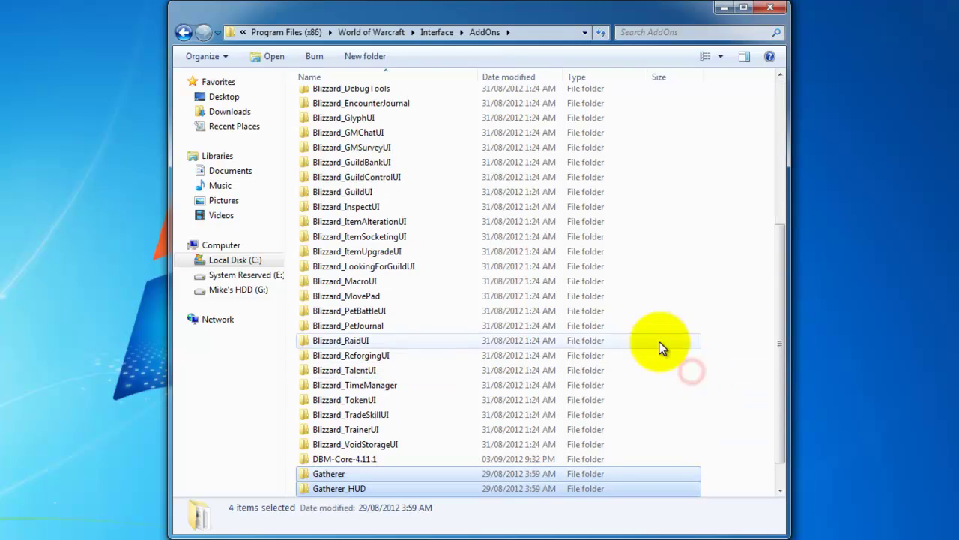
{"action": "left_click", "coordinate": [682, 335]}
- Check the pasted Gatherer and Gatherer_HUD folders, then close Explorer
{"action": "left_click", "coordinate": [328, 444]}
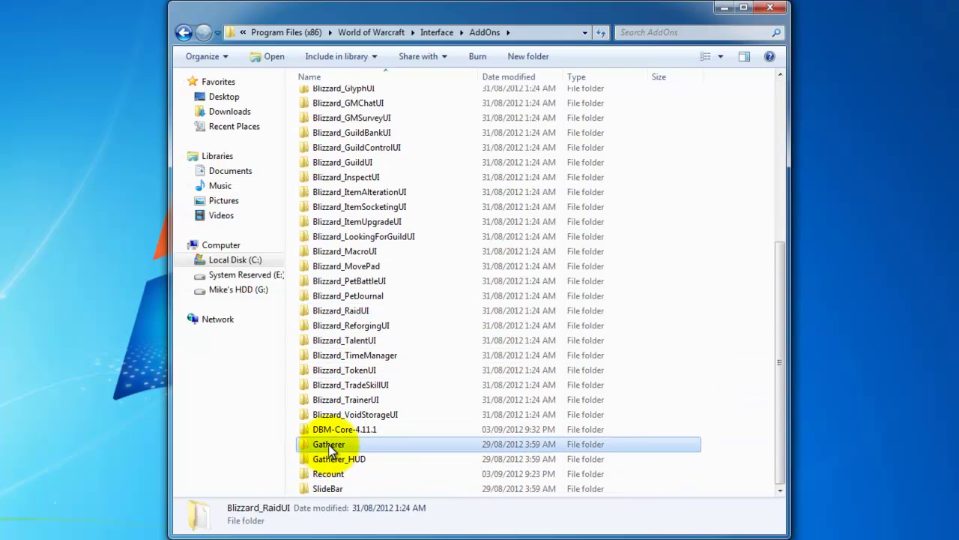
{"action": "left_click", "coordinate": [330, 458]}
{"action": "scroll", "coordinate": [338, 466], "scroll_direction": "up", "scroll_amount": 6}
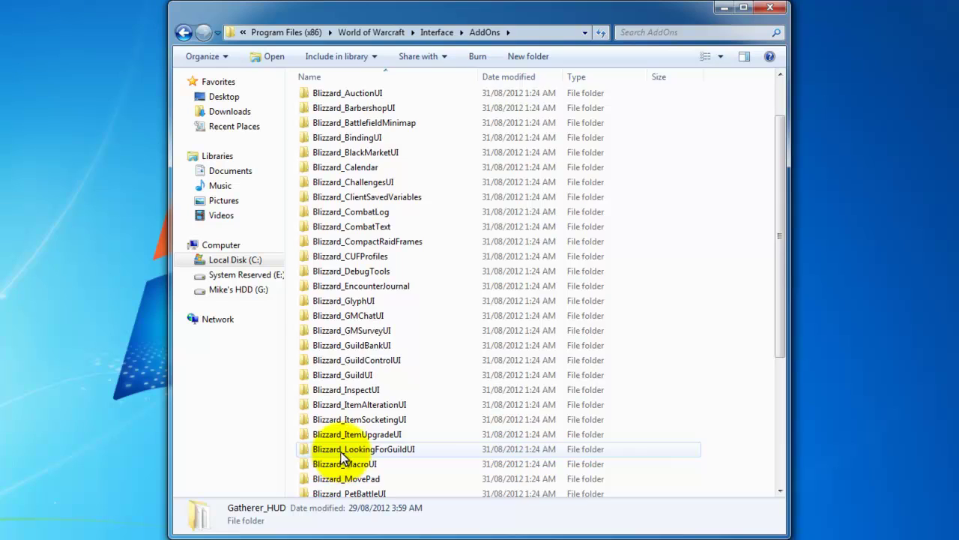
{"action": "scroll", "coordinate": [347, 143], "scroll_direction": "down", "scroll_amount": 6}
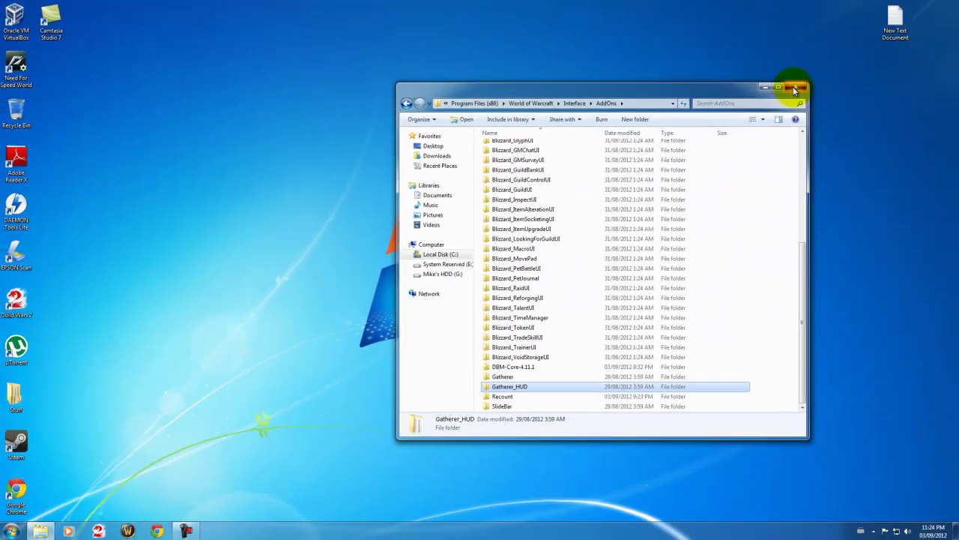
{"action": "left_click", "coordinate": [770, 7]}
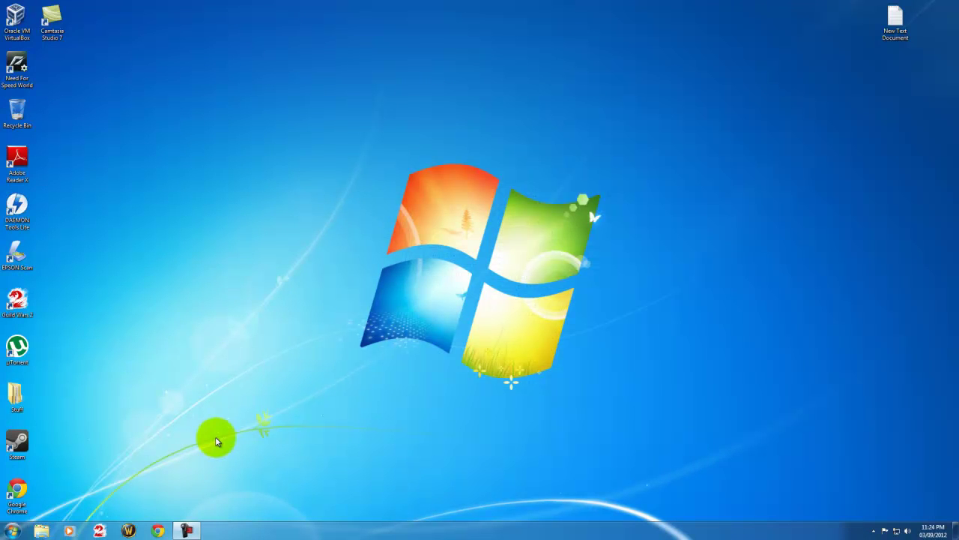